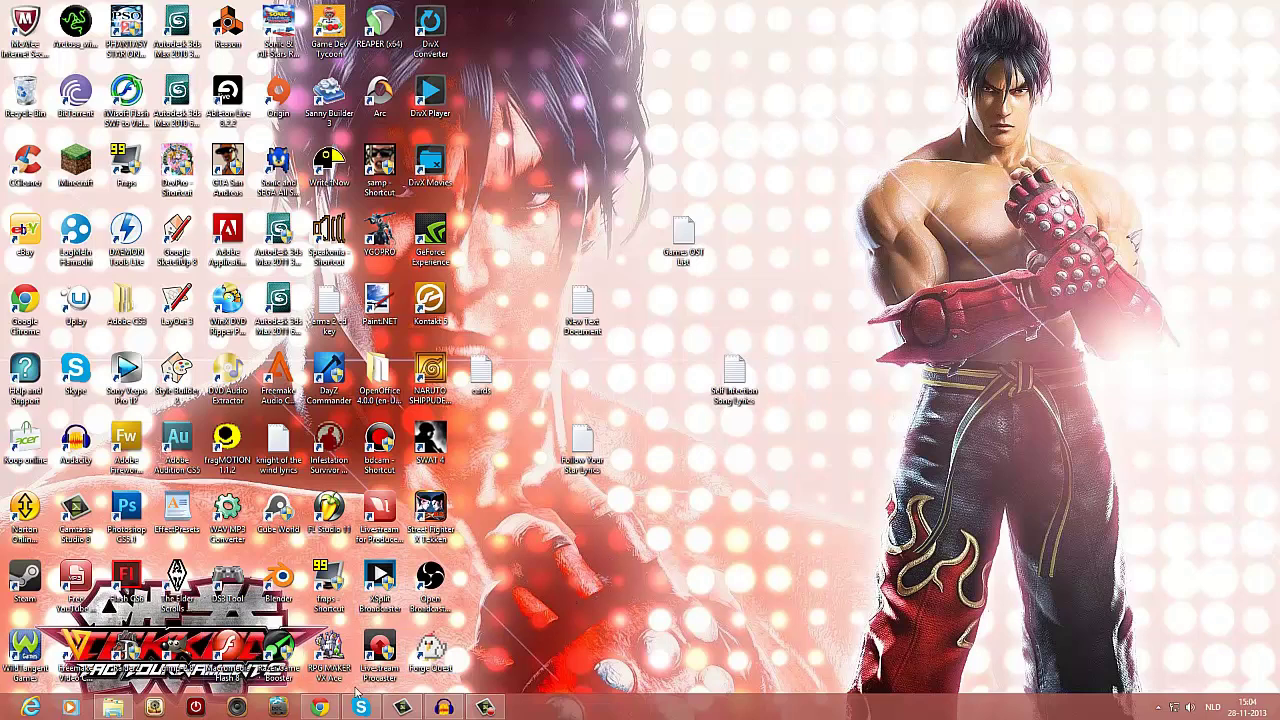
Bring up Chrome's LogMeIn Hamachi download page, then minimize it to reveal the desktop.
{"action": "left_click", "coordinate": [320, 707]}
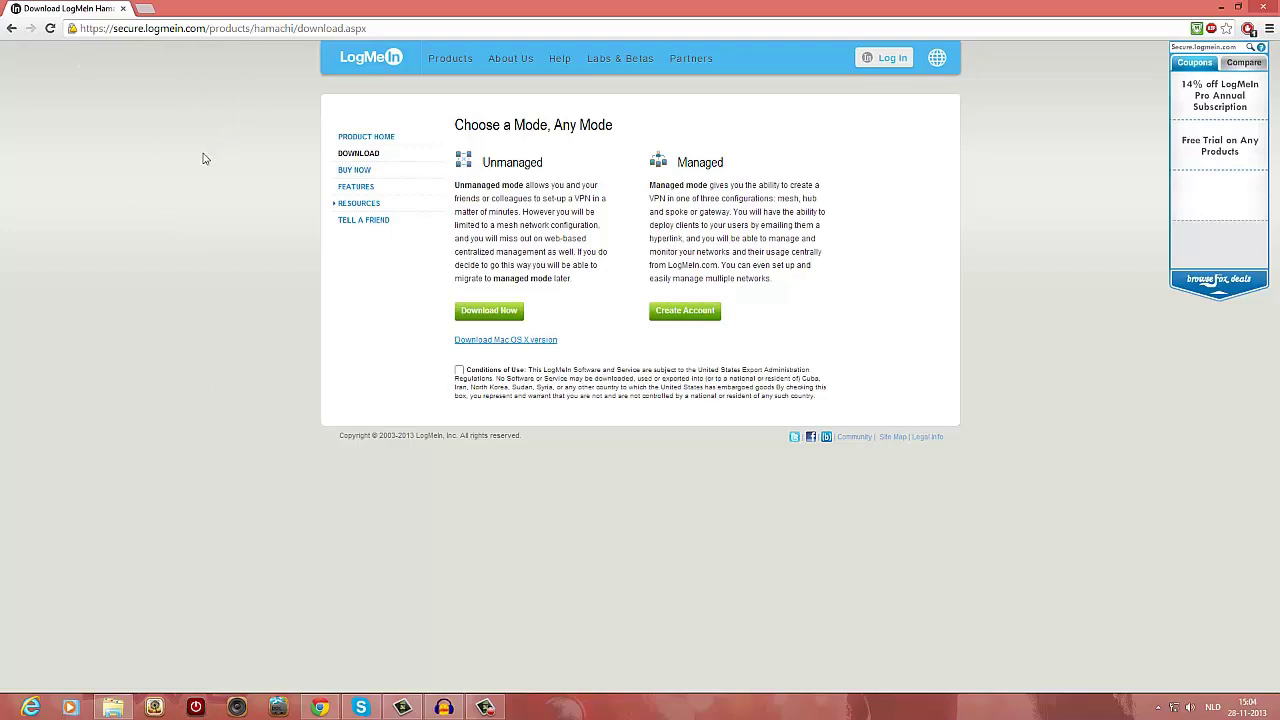
{"action": "left_click", "coordinate": [320, 707]}
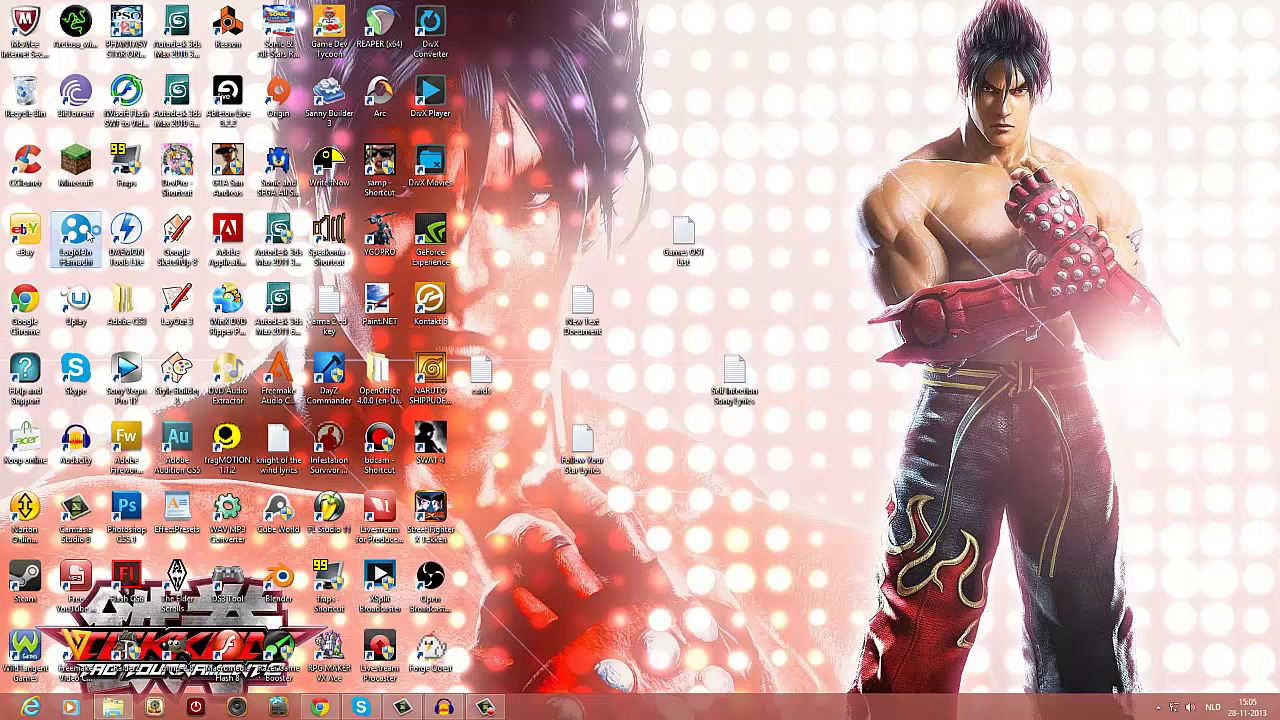
Launch LogMeIn Hamachi, copy its own IPv4 address, and reposition the client window.
{"action": "double_click", "coordinate": [90, 232]}
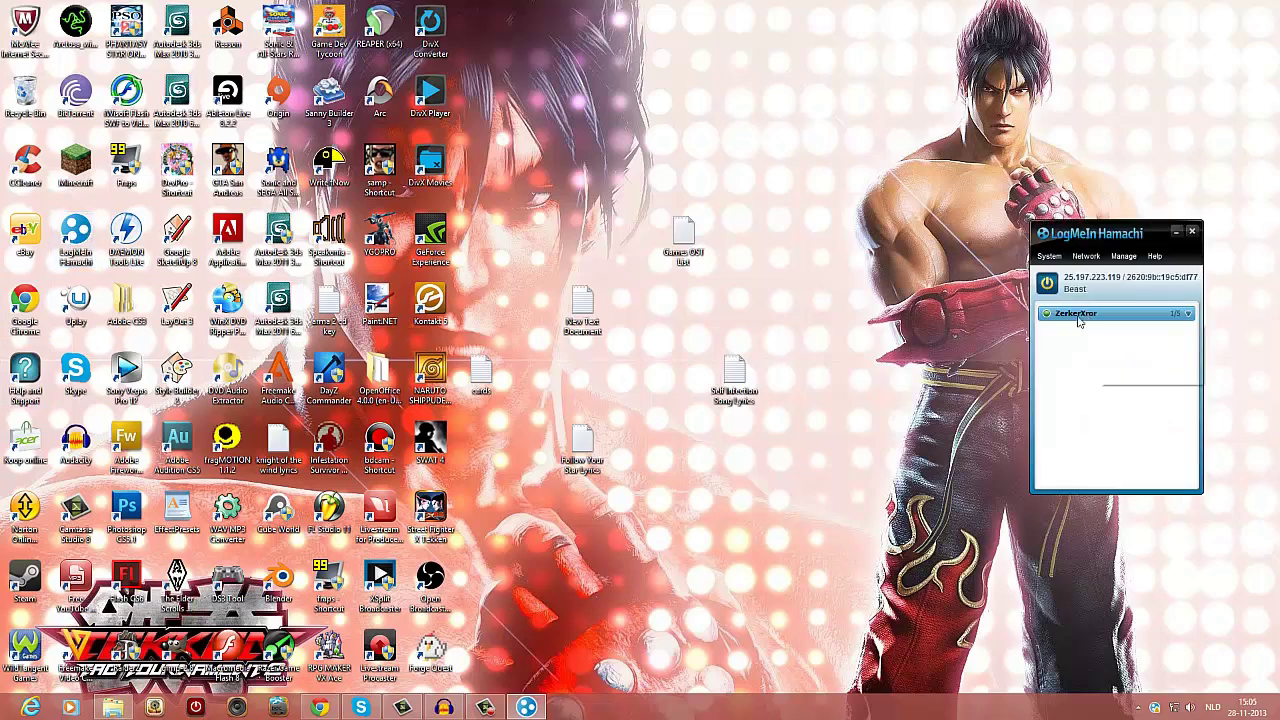
{"action": "right_click", "coordinate": [1079, 320]}
{"action": "left_click", "coordinate": [1090, 272]}
{"action": "right_click", "coordinate": [1103, 282]}
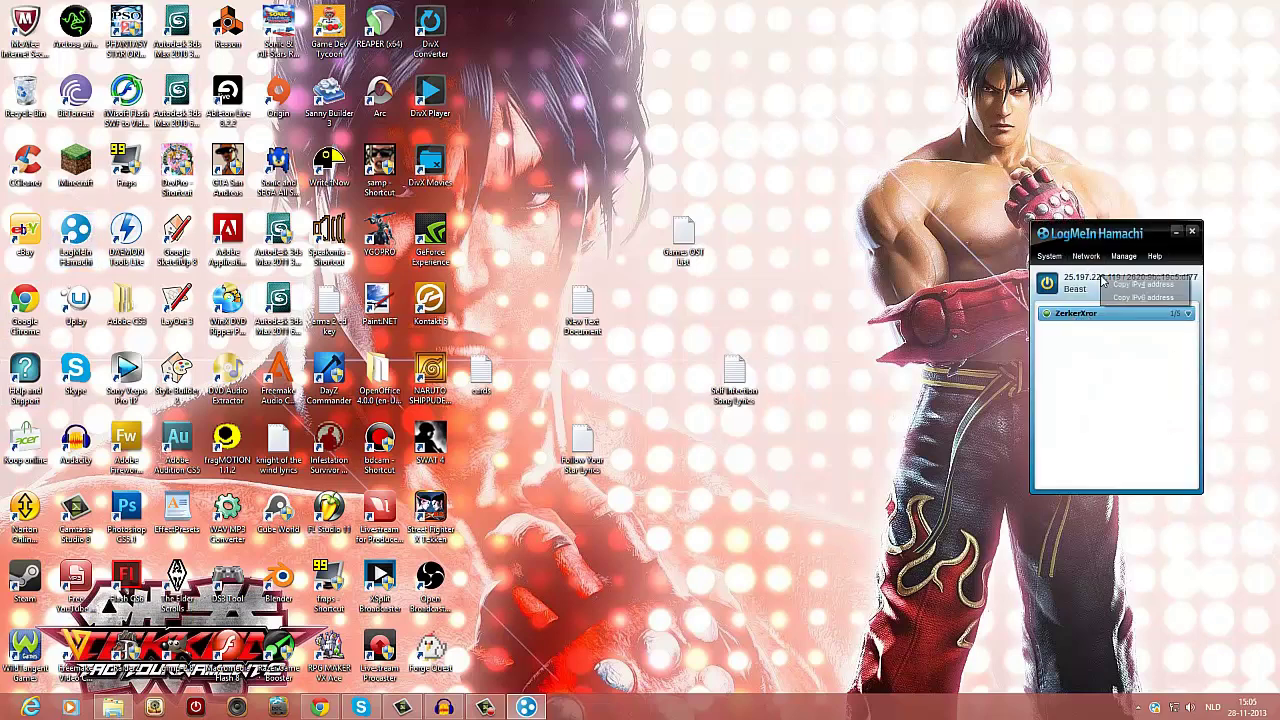
{"action": "right_click", "coordinate": [1097, 281]}
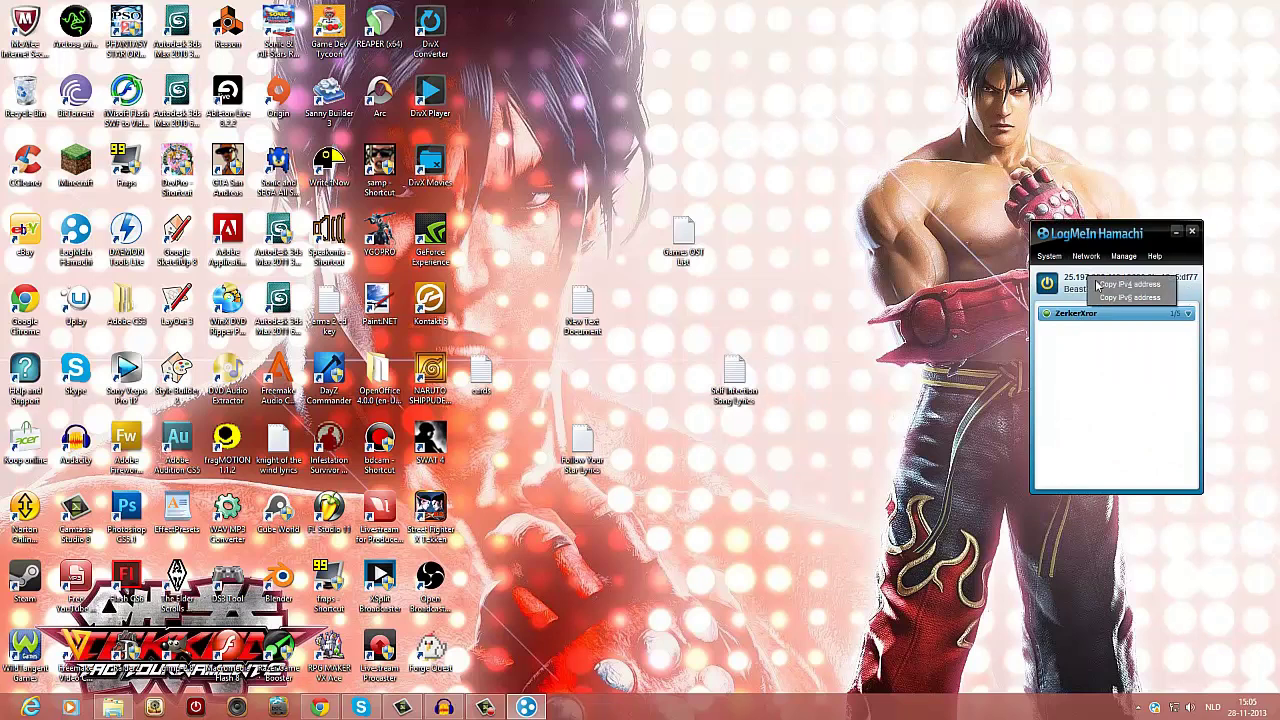
{"action": "left_click", "coordinate": [1097, 237]}
{"action": "left_click_drag", "start_coordinate": [1110, 222], "coordinate": [1140, 201]}
Go to Blitz Sonic > Super Blitz Sonic Advanced Release and launch the High End PC build.
{"action": "left_click", "coordinate": [112, 707]}
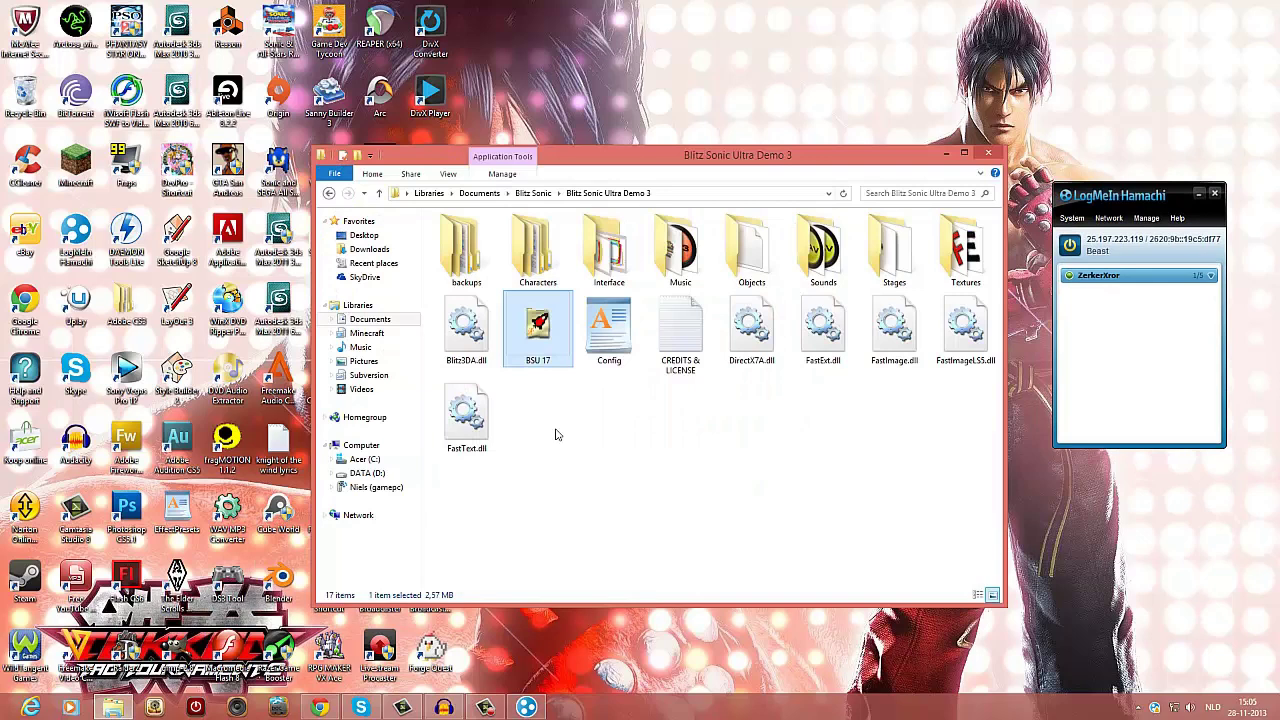
{"action": "left_click", "coordinate": [545, 193]}
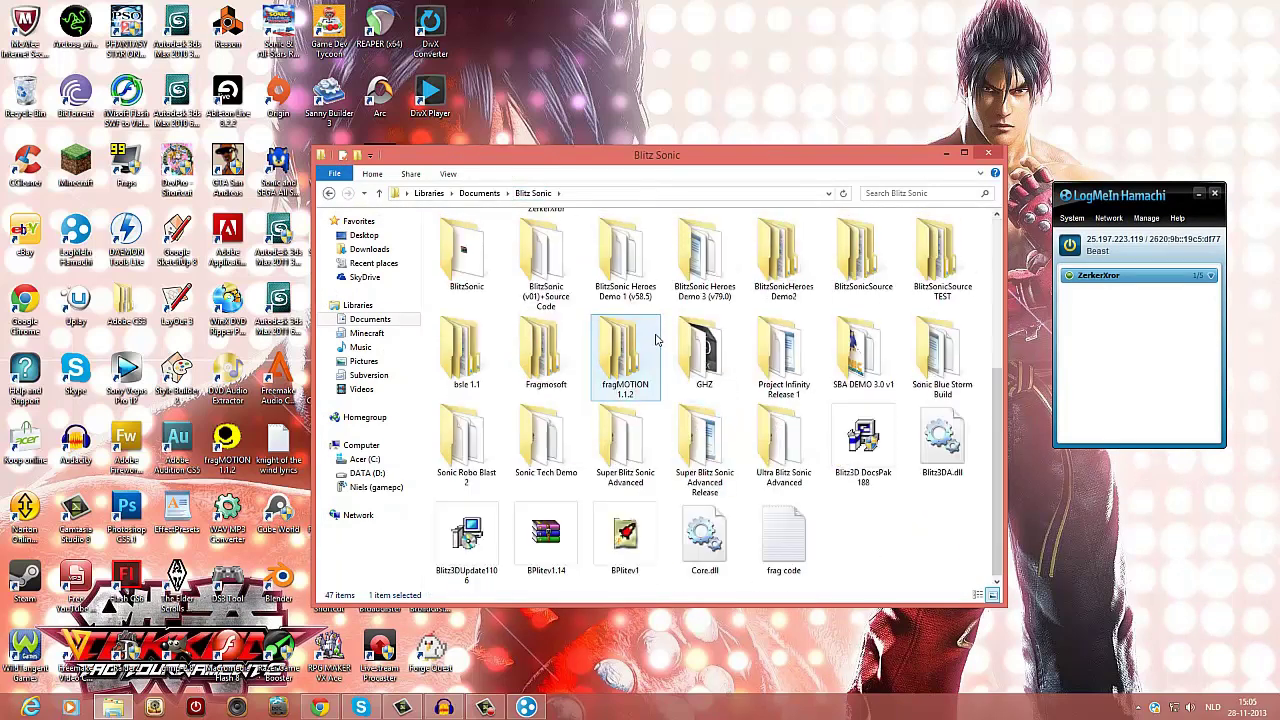
{"action": "double_click", "coordinate": [704, 440]}
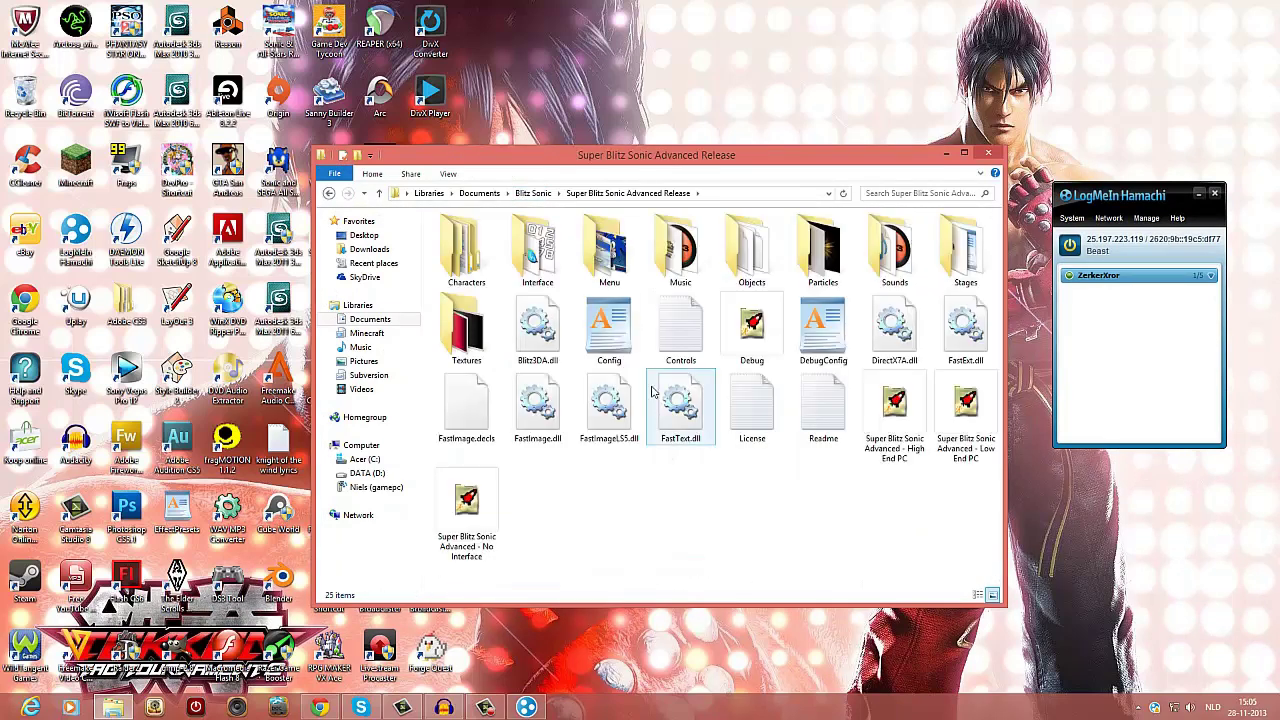
{"action": "double_click", "coordinate": [897, 402]}
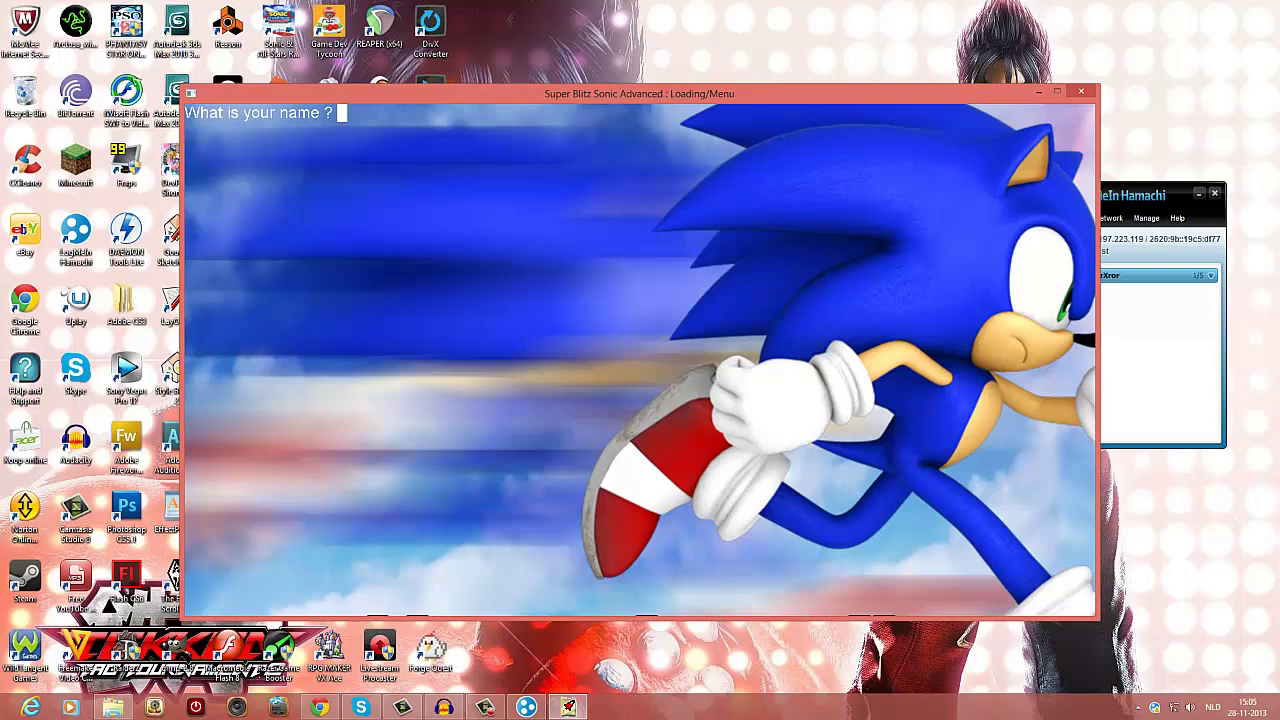
{"action": "type", "text": "ZerkerXror"}
{"action": "key", "text": "Return"}
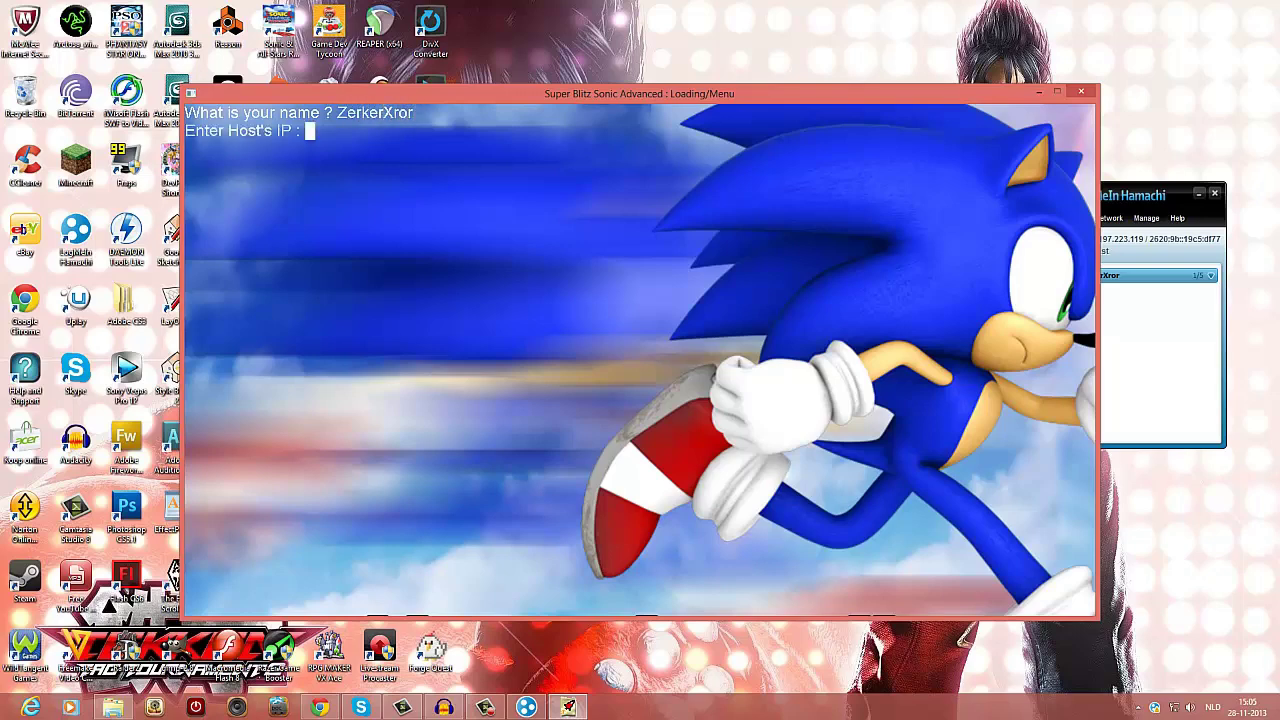
{"action": "left_click_drag", "start_coordinate": [420, 93], "coordinate": [335, 94]}
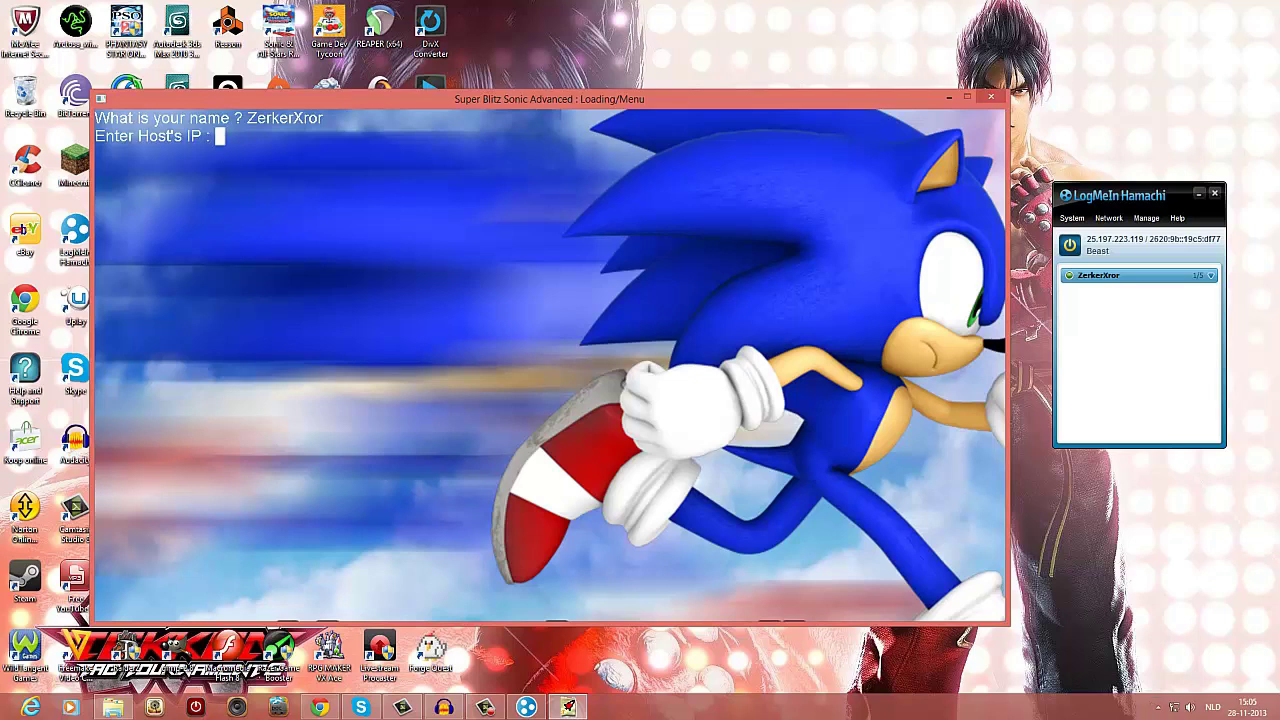
{"action": "type", "text": "25.197.223"}
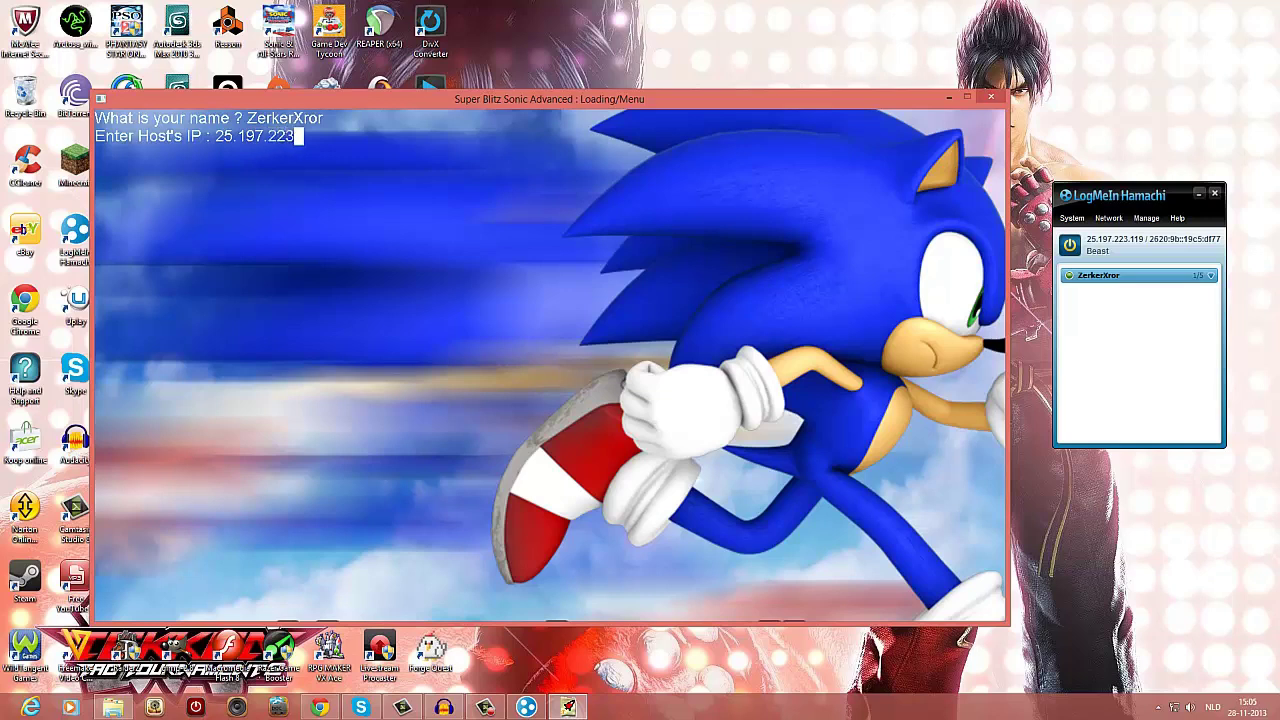
{"action": "type", "text": ".119"}
{"action": "key", "text": "Return"}
{"action": "key", "text": "Return"}
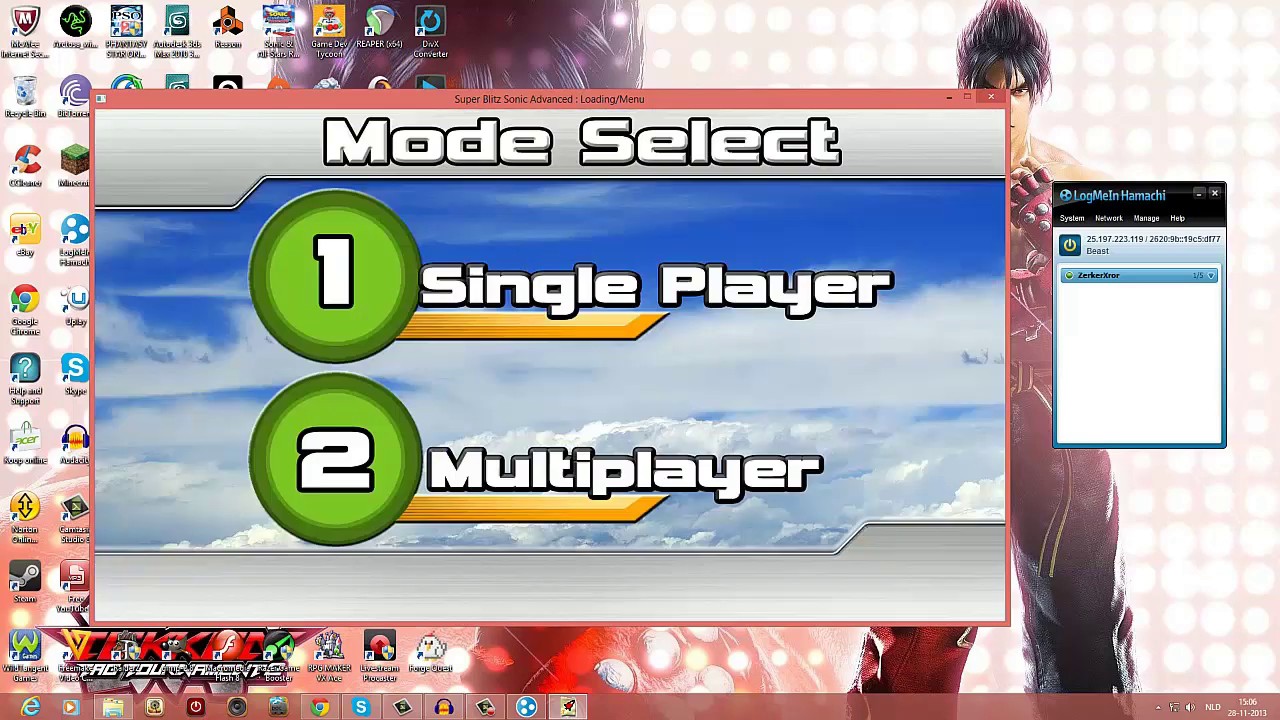
Choose multiplayer, host a server, and pick character 1 and shoes 1.
{"action": "key", "text": "2"}
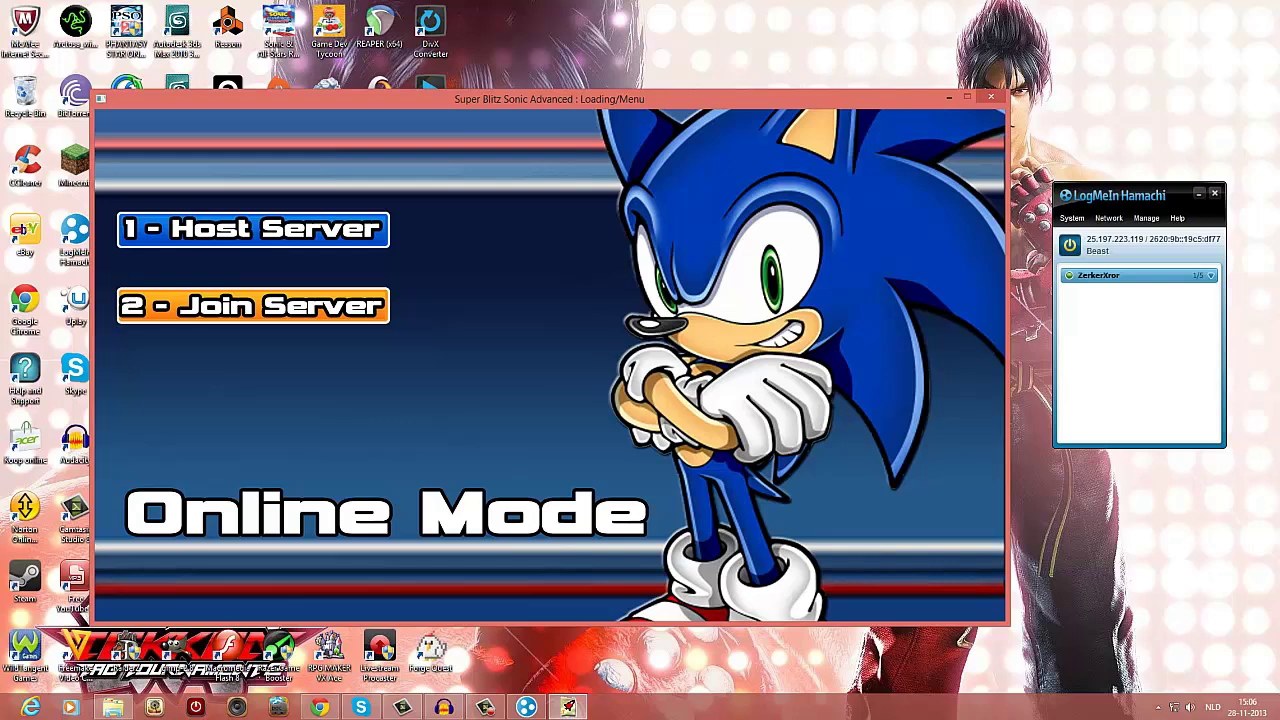
{"action": "key", "text": "2"}
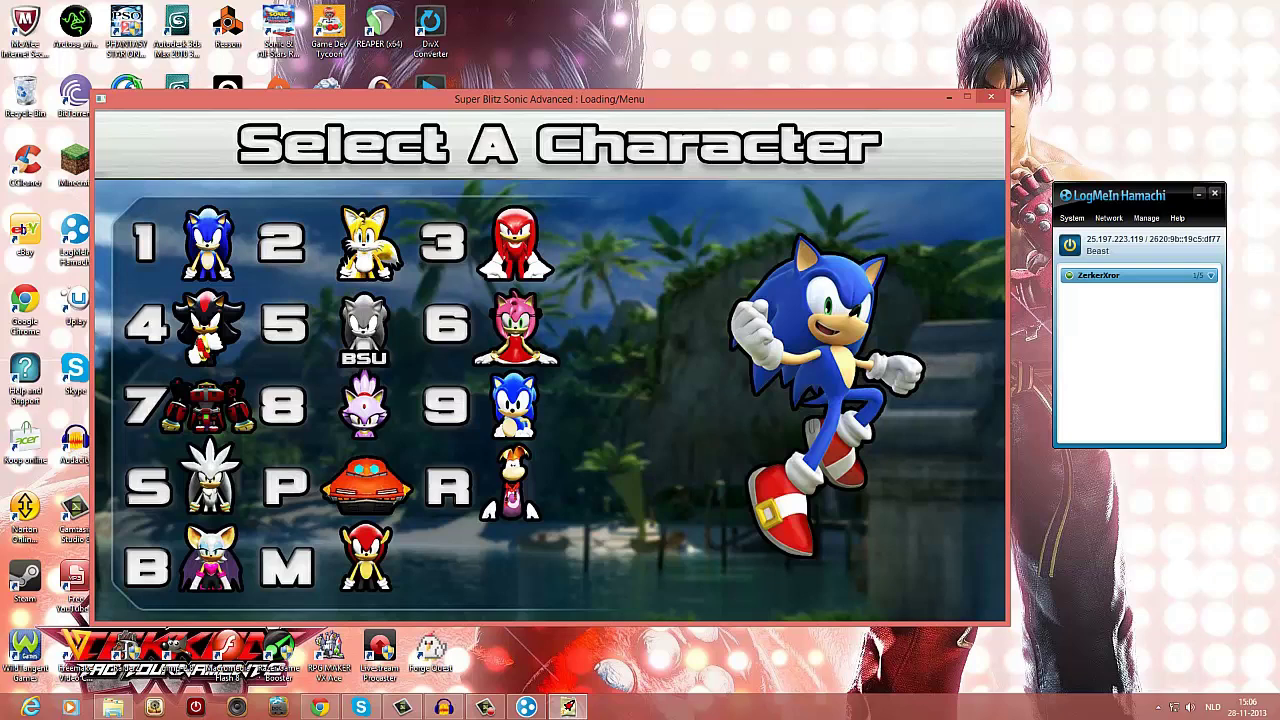
{"action": "key", "text": "1"}
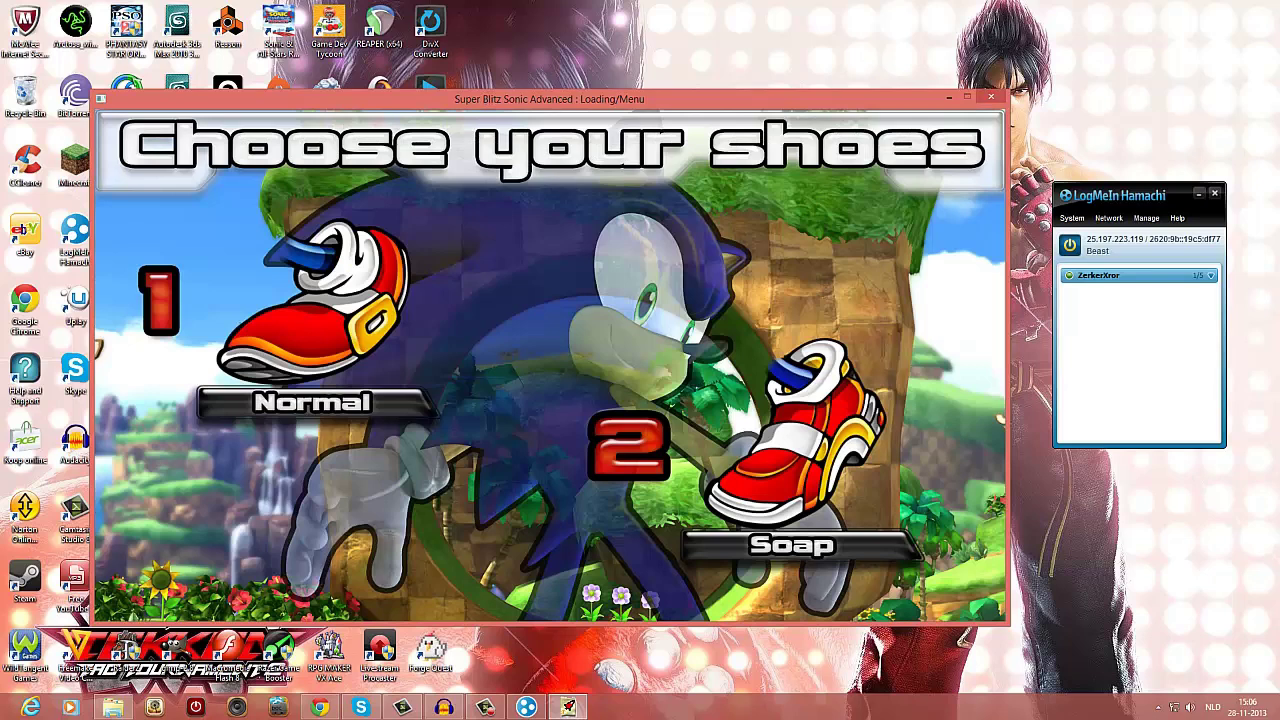
{"action": "key", "text": "1"}
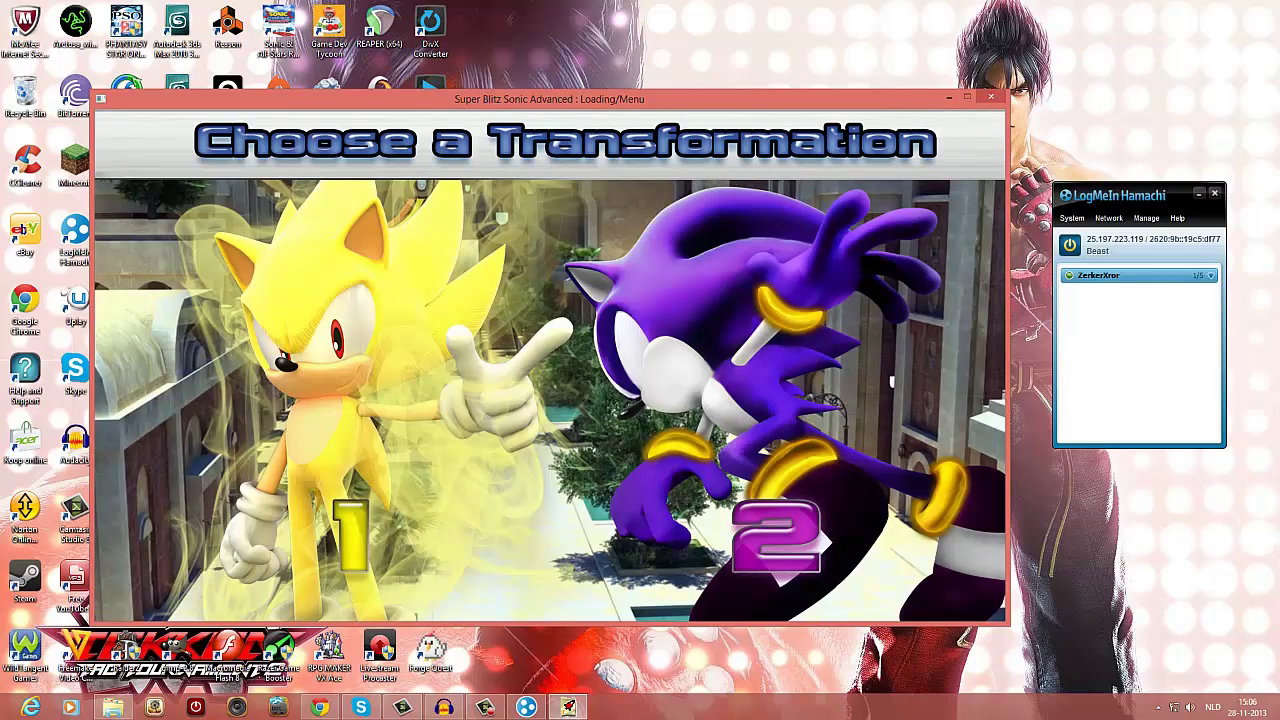
Pick transformation 1, load Stage 1 from Stage Select, play briefly, then pause and exit.
{"action": "key", "text": "1"}
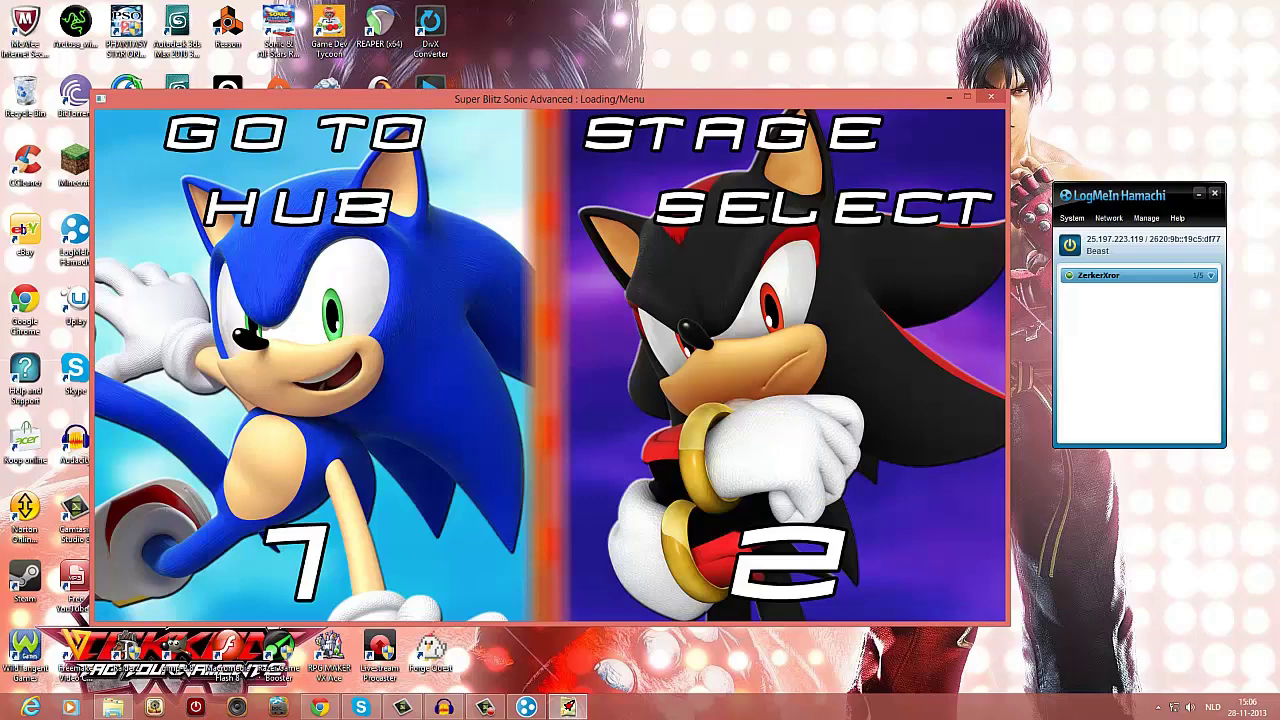
{"action": "key", "text": "2"}
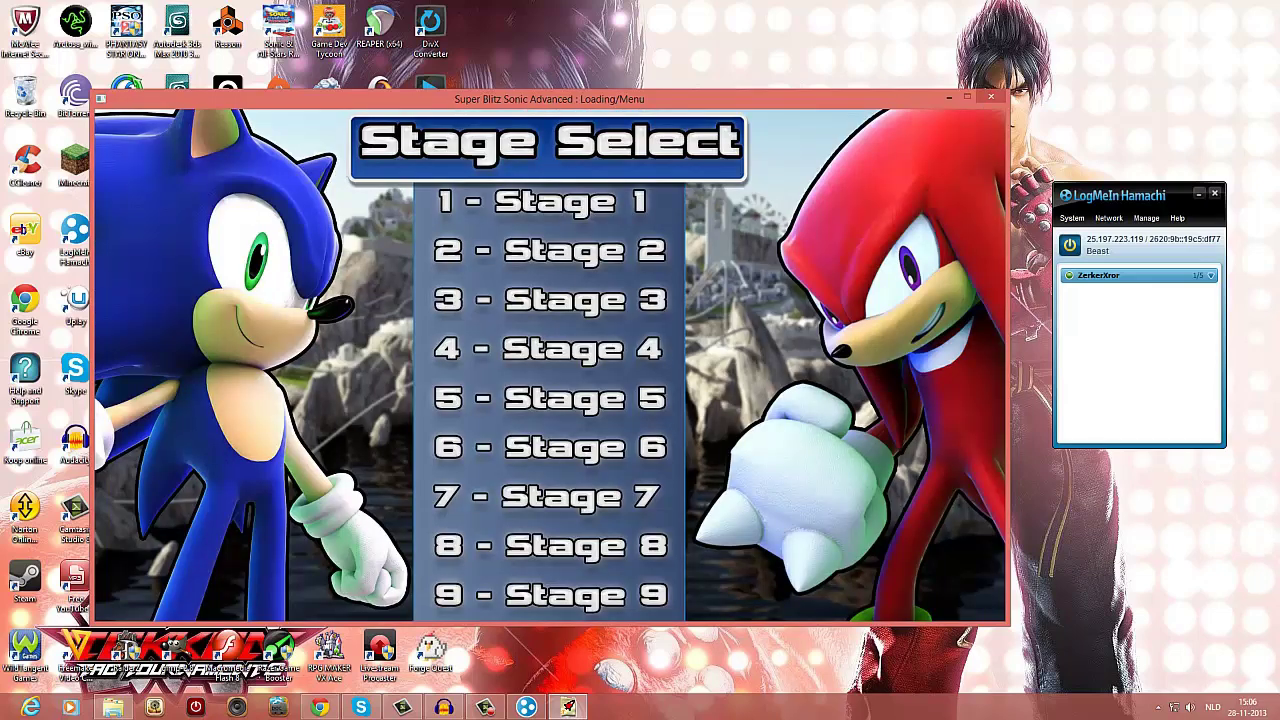
{"action": "key", "text": "1"}
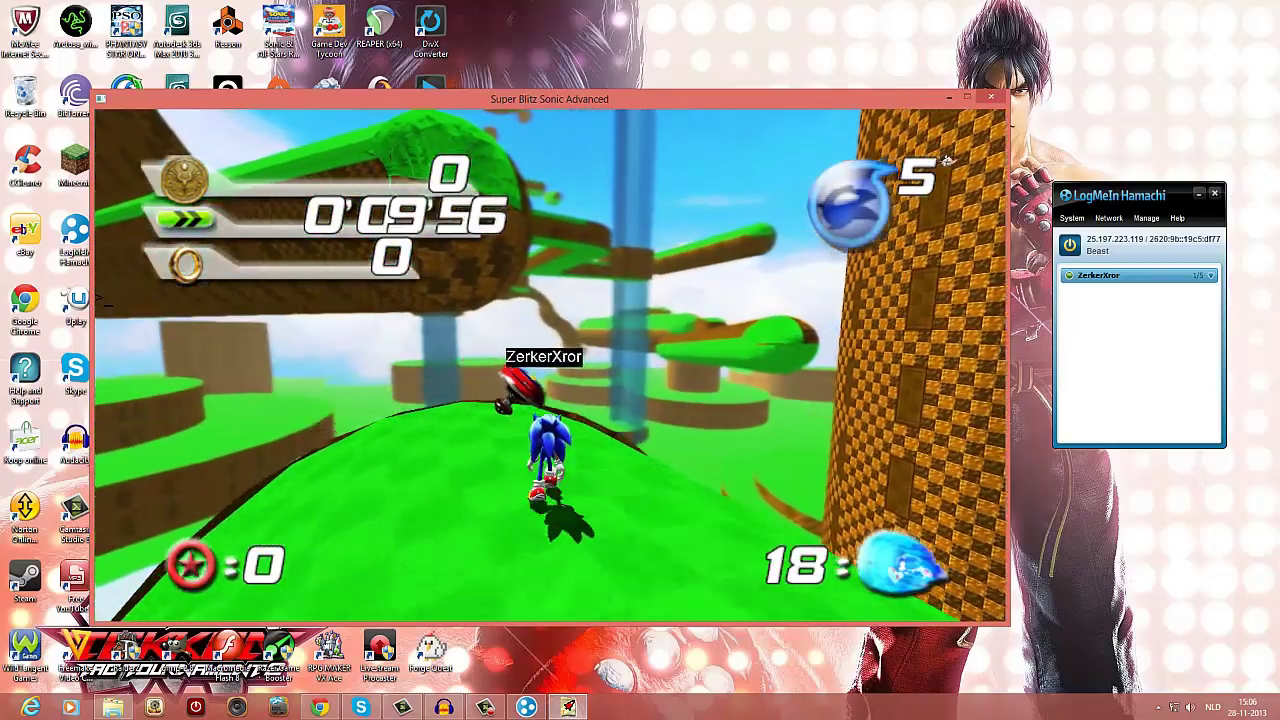
{"action": "key", "text": "Escape"}
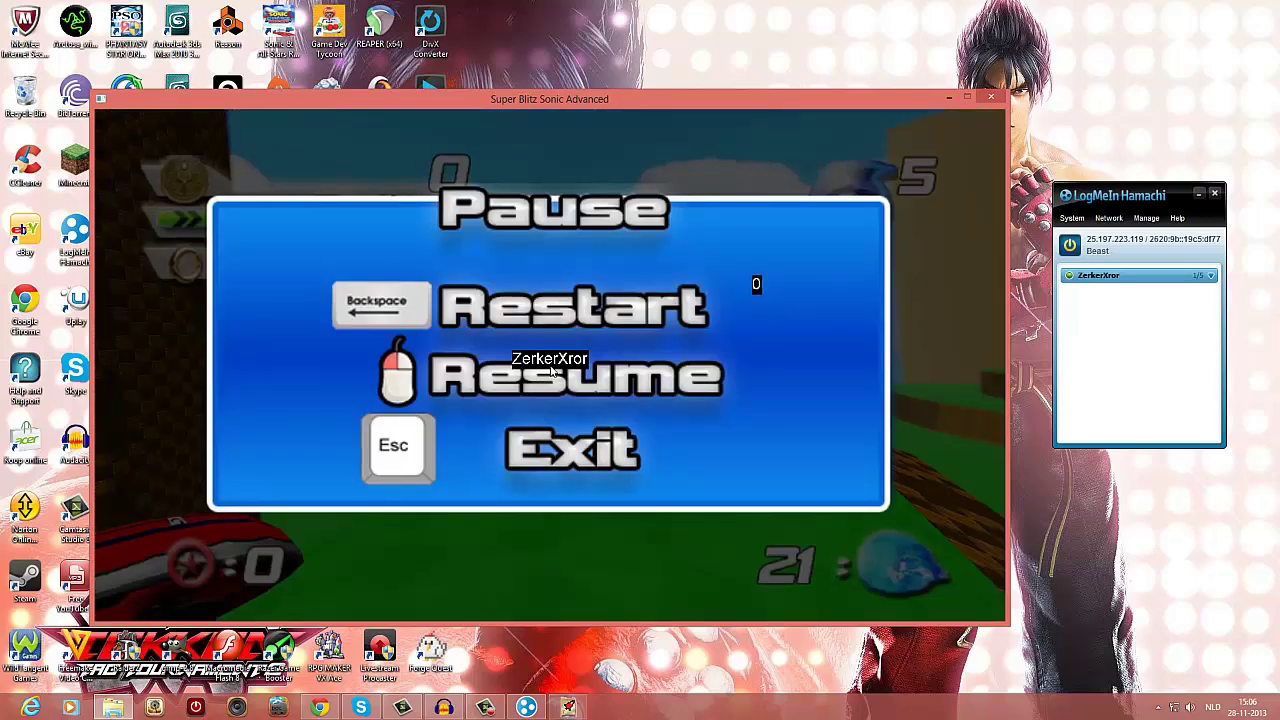
{"action": "key", "text": "Escape"}
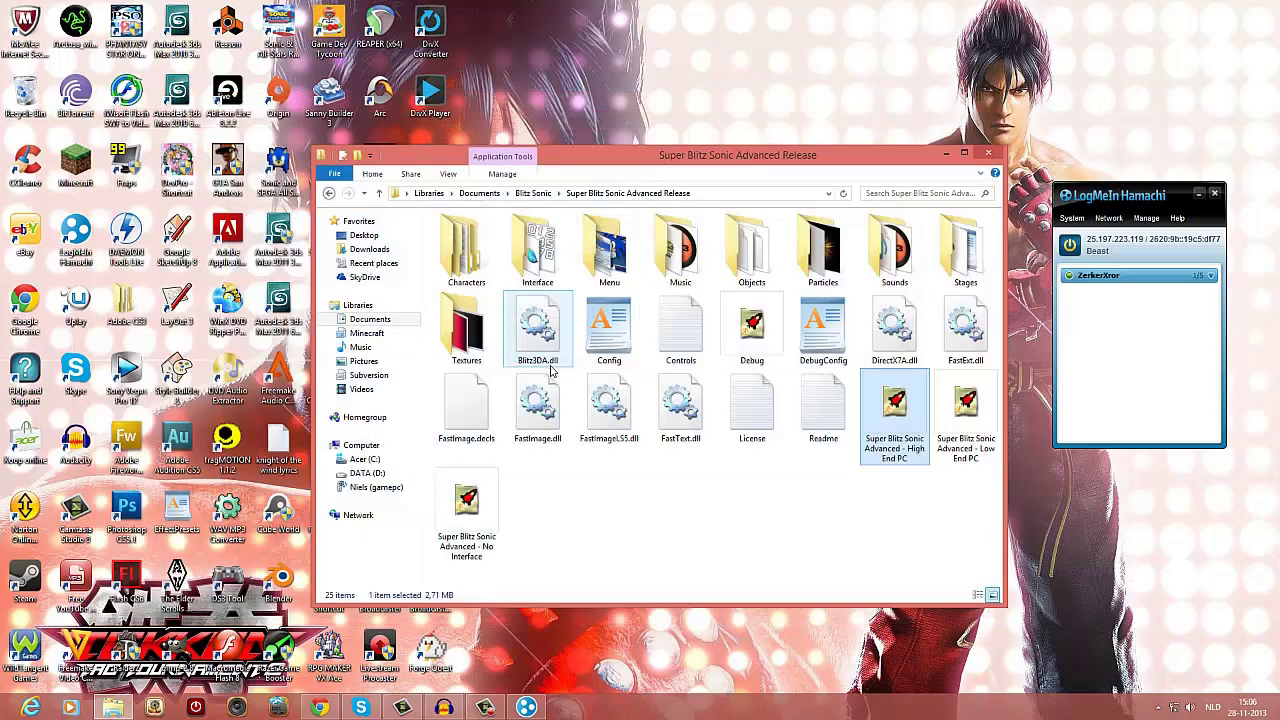
Return to the parent Blitz Sonic folder and browse its 47 items around the Release folder.
{"action": "left_click", "coordinate": [759, 471]}
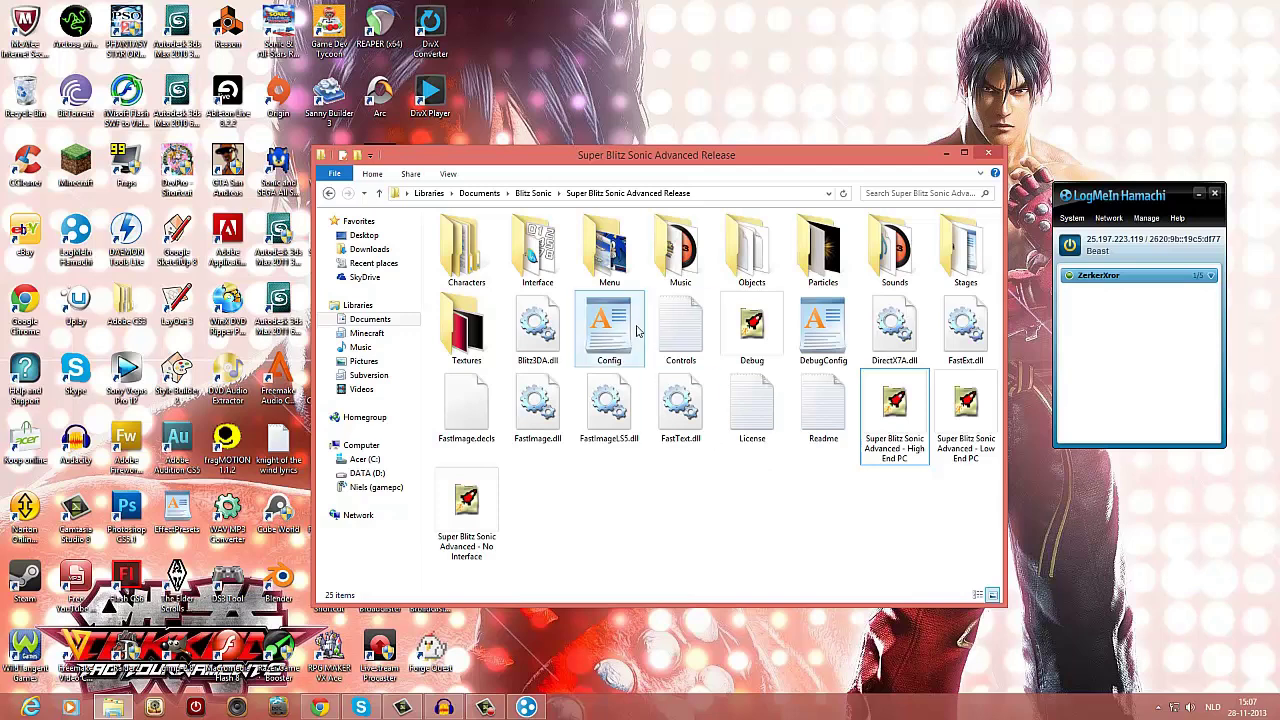
{"action": "left_click", "coordinate": [527, 197]}
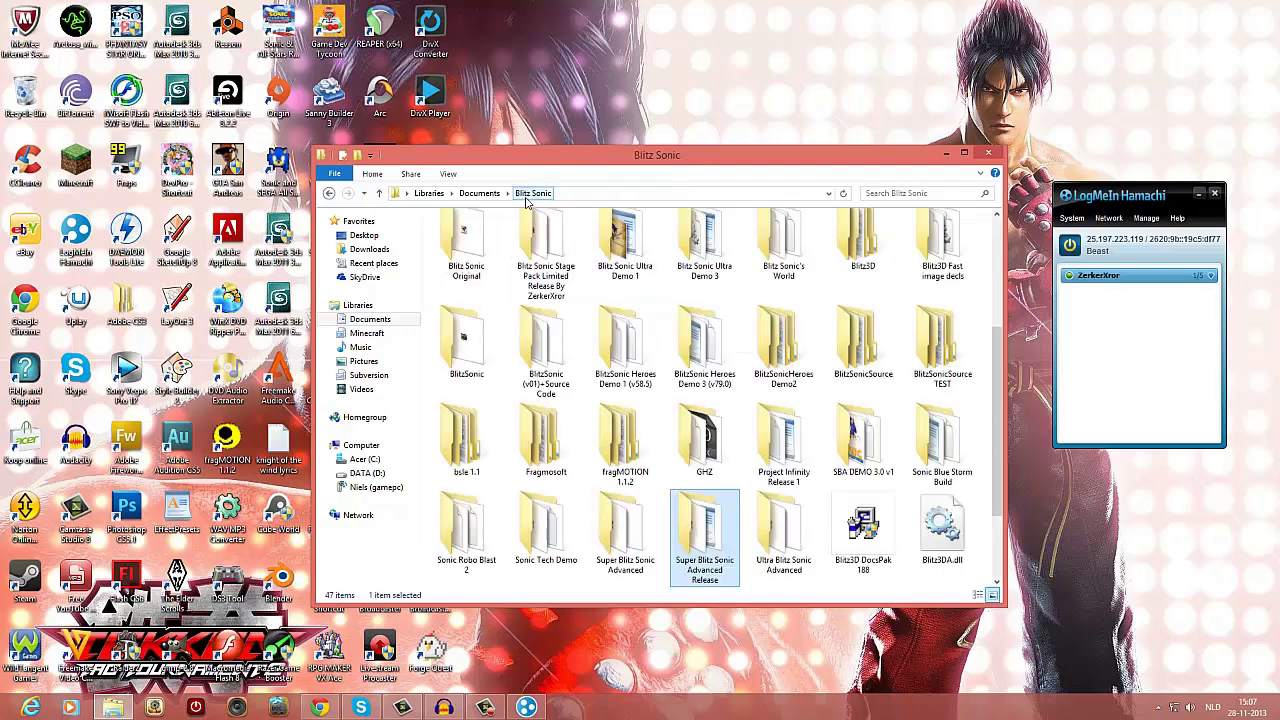
{"action": "scroll", "coordinate": [667, 390], "scroll_direction": "down", "scroll_amount": 2}
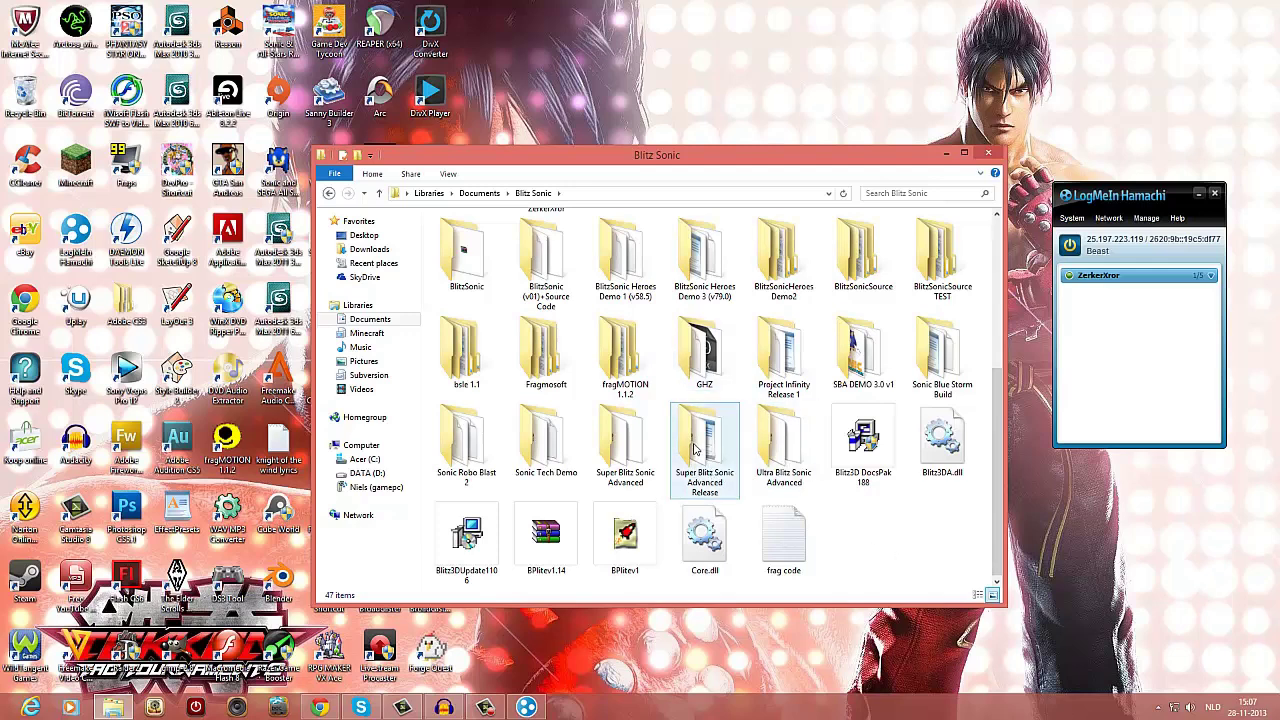
{"action": "mouse_move", "coordinate": [696, 449]}
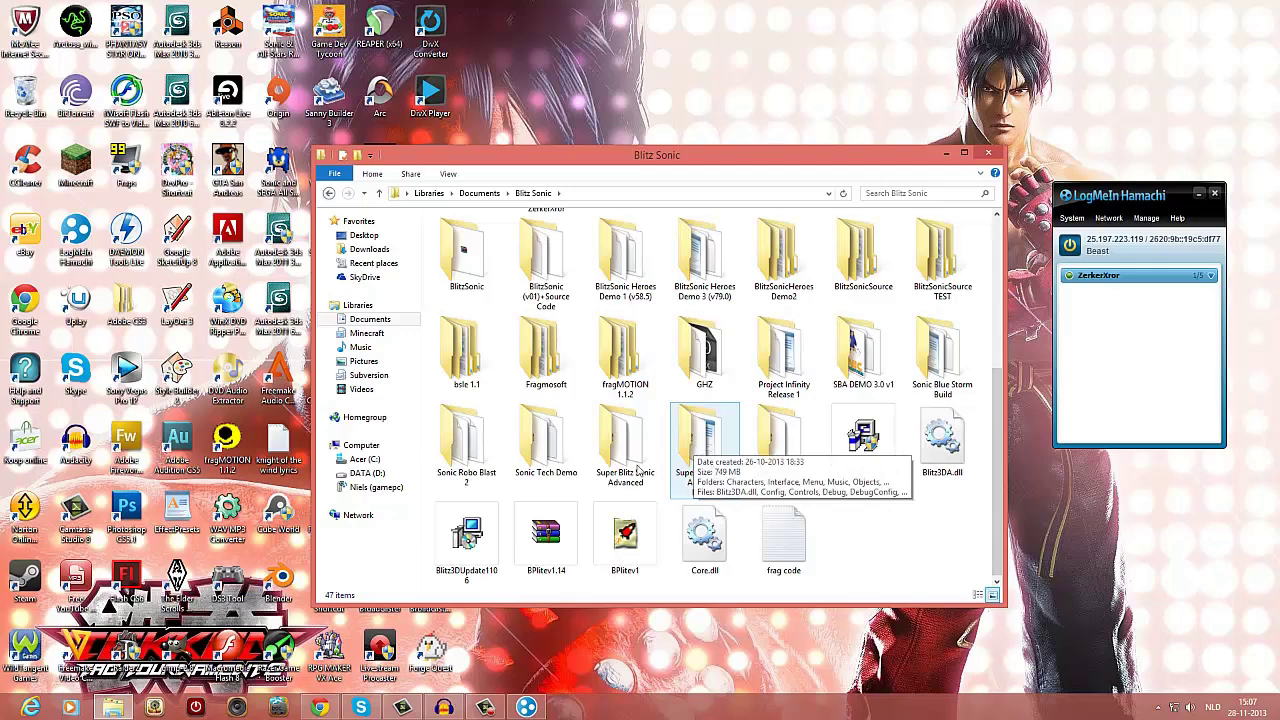
{"action": "left_click", "coordinate": [697, 450]}
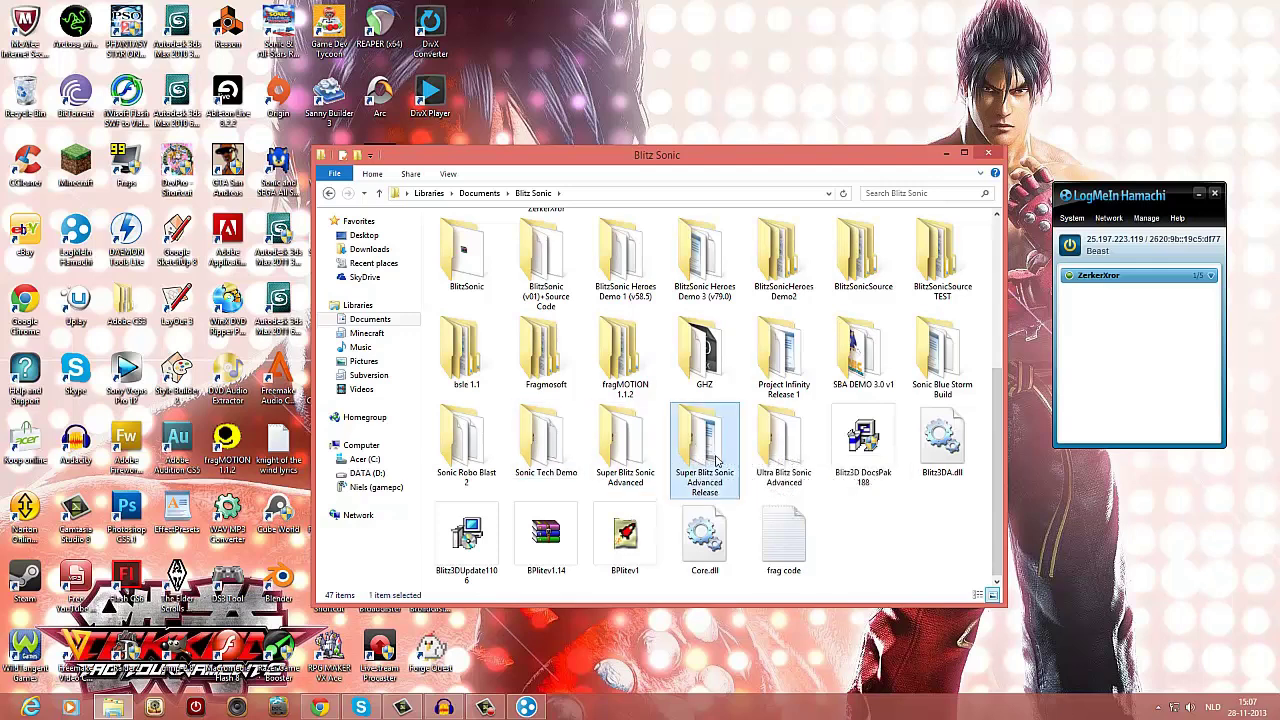
{"action": "left_click", "coordinate": [675, 401]}
{"action": "scroll", "coordinate": [665, 405], "scroll_direction": "up", "scroll_amount": 2}
{"action": "scroll", "coordinate": [665, 405], "scroll_direction": "up", "scroll_amount": 1}
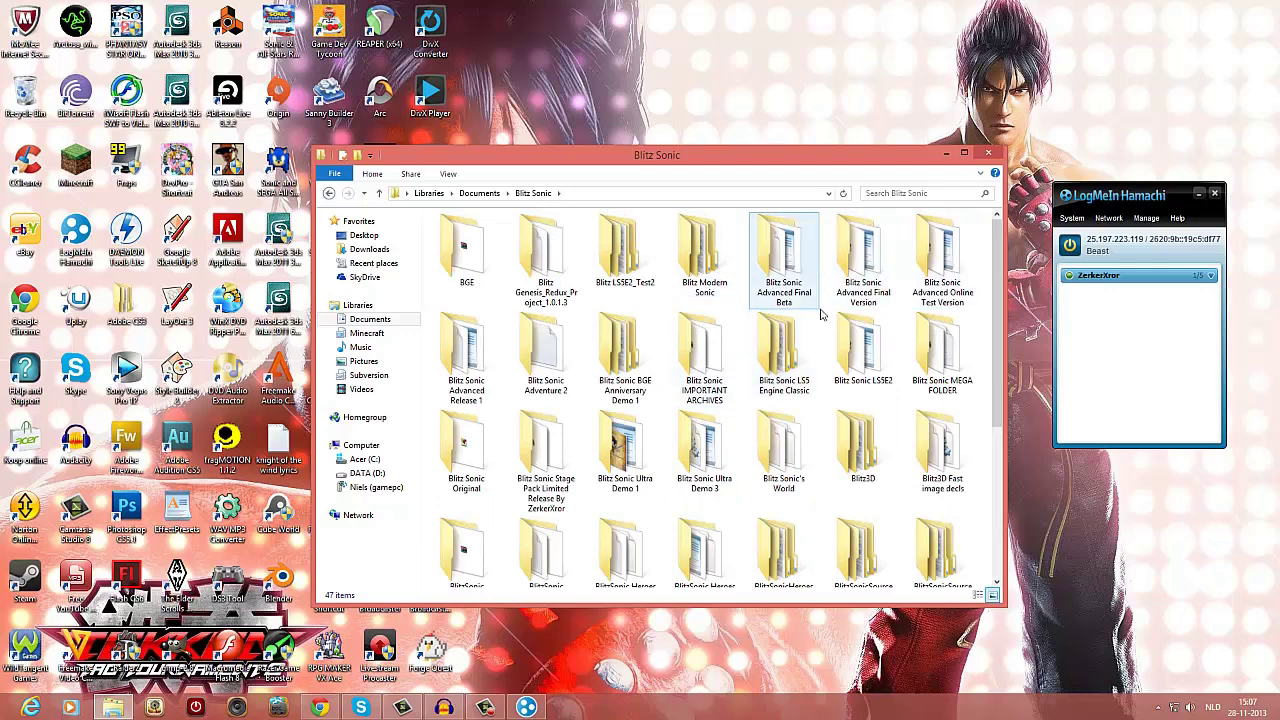
{"action": "scroll", "coordinate": [905, 455], "scroll_direction": "down", "scroll_amount": 3}
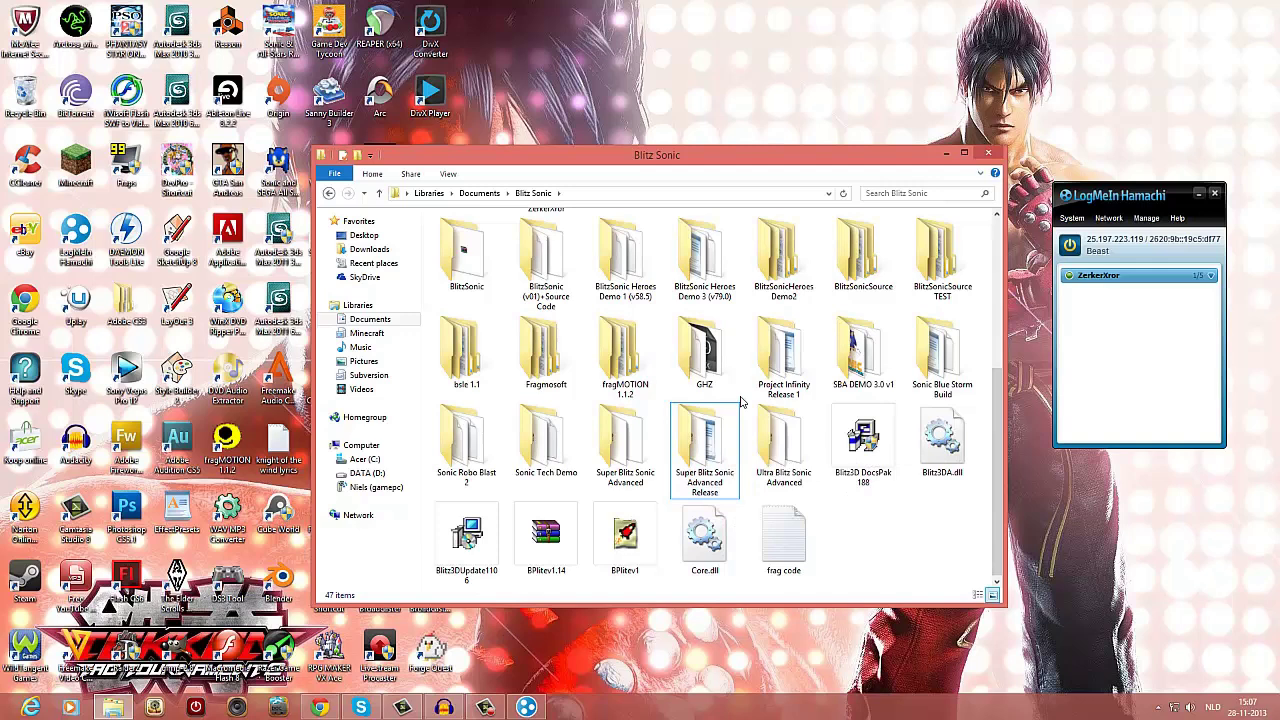
{"action": "double_click", "coordinate": [704, 440]}
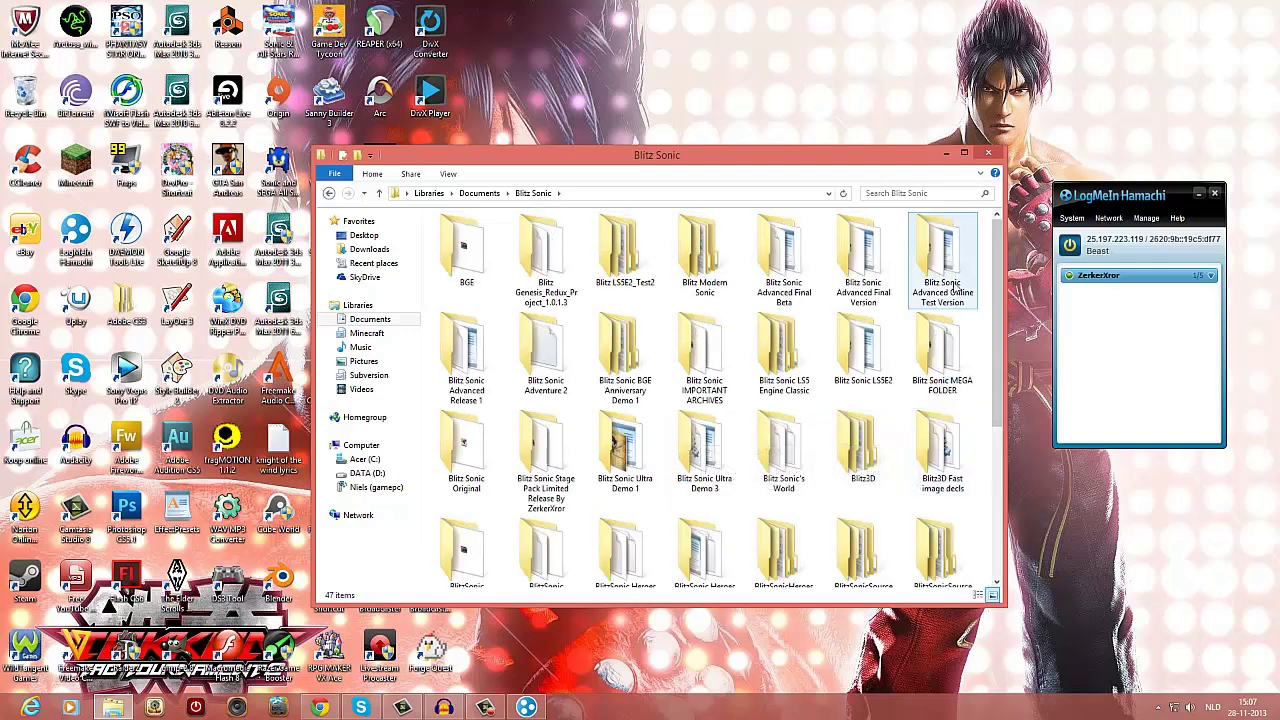
{"action": "key", "text": "BackSpace"}
{"action": "scroll", "coordinate": [860, 535], "scroll_direction": "up", "scroll_amount": 3}
{"action": "scroll", "coordinate": [986, 250], "scroll_direction": "down", "scroll_amount": 3}
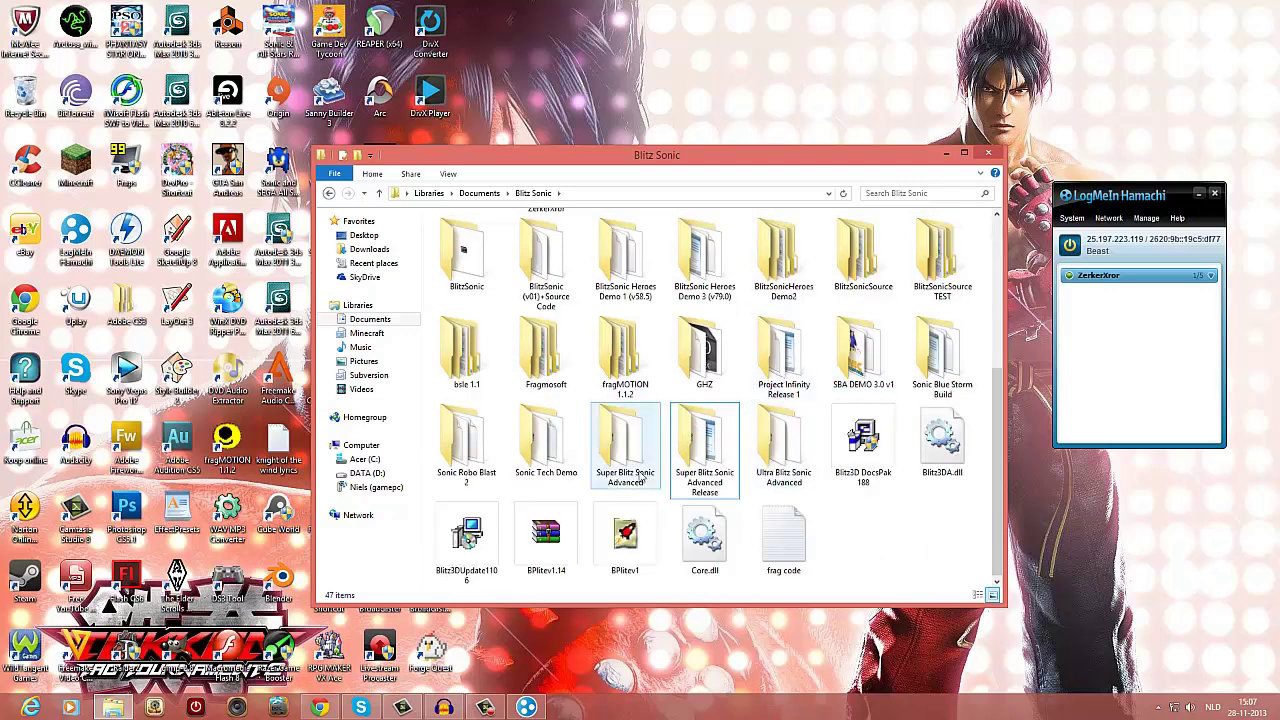
{"action": "double_click", "coordinate": [706, 469]}
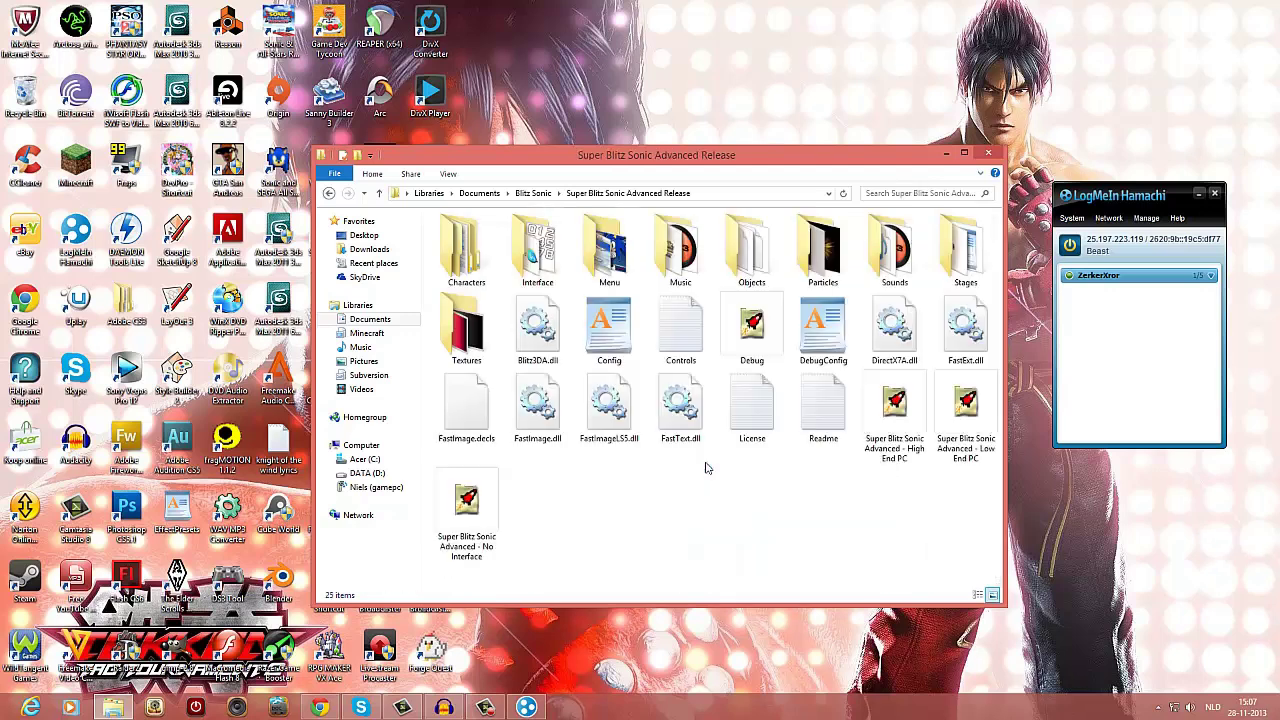
{"action": "mouse_move", "coordinate": [785, 352]}
{"action": "left_click", "coordinate": [543, 193]}
{"action": "scroll", "coordinate": [864, 537], "scroll_direction": "down", "scroll_amount": 3}
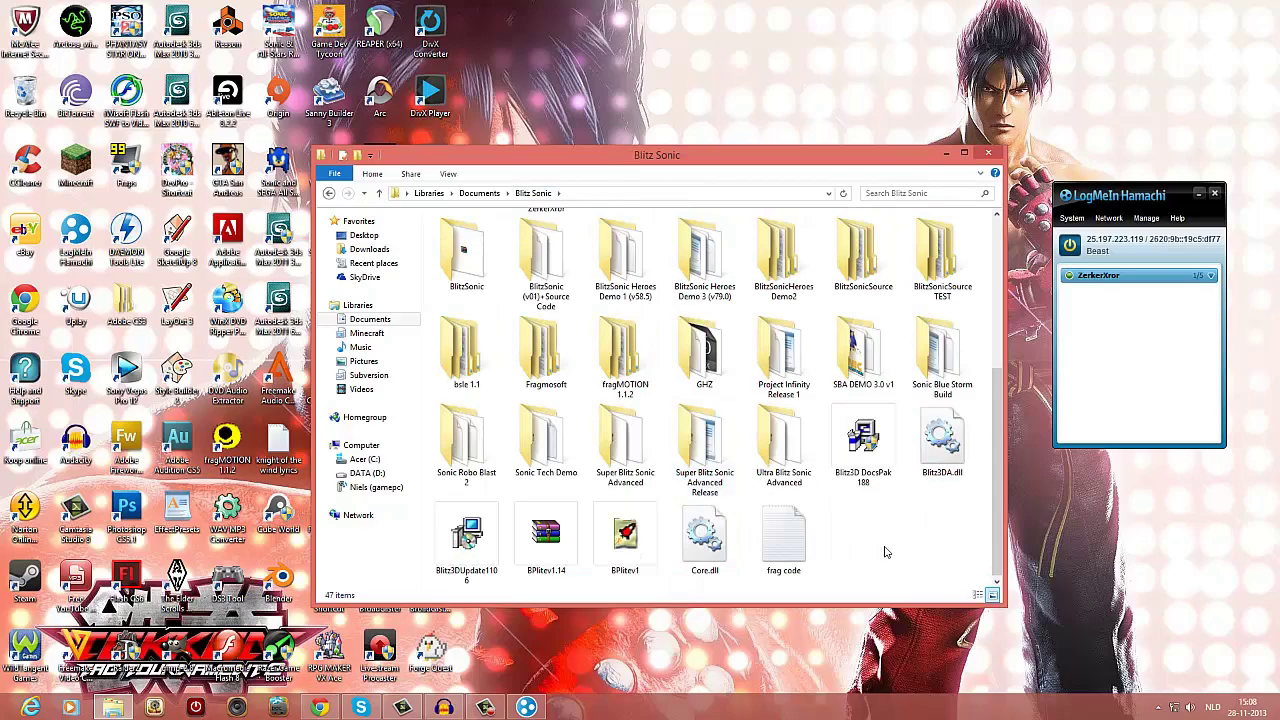